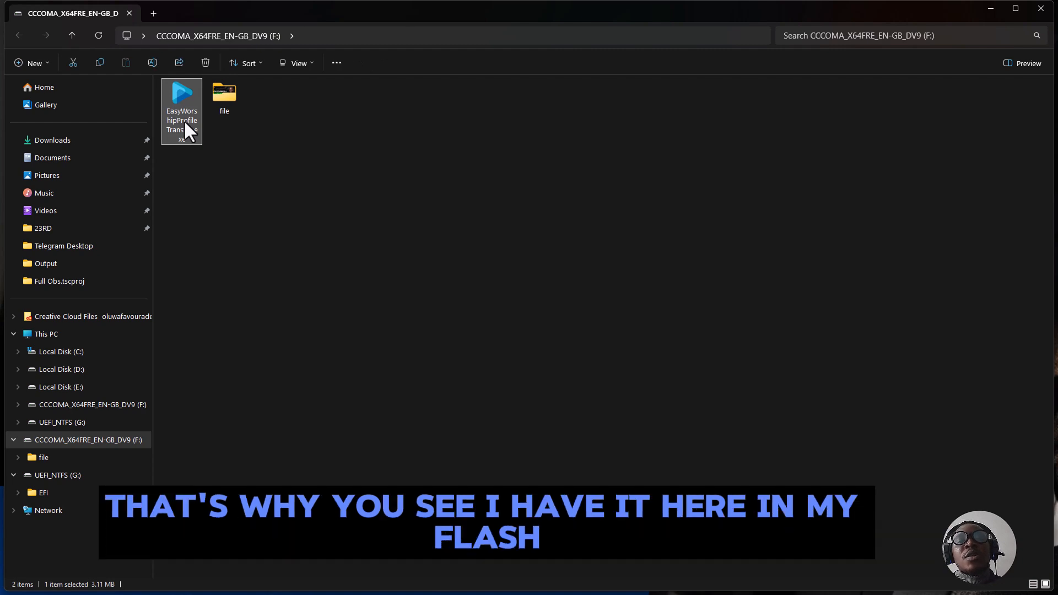
- Run EasyWorshipProfileTransfer.exe from the F: flash drive and choose to export profiles from EasyWorship
left_click(255, 200)
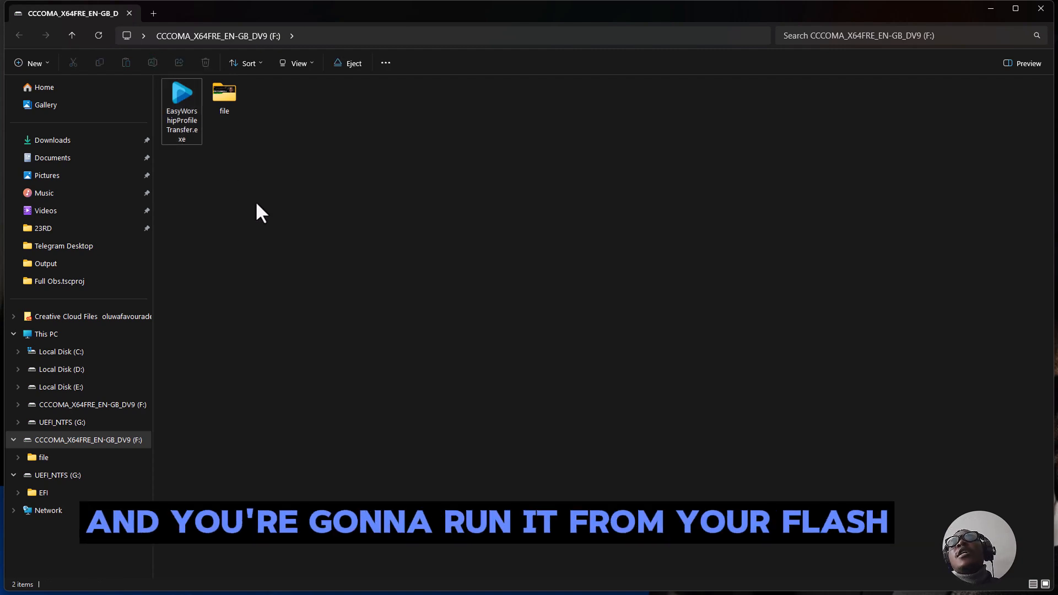
double_click(191, 141)
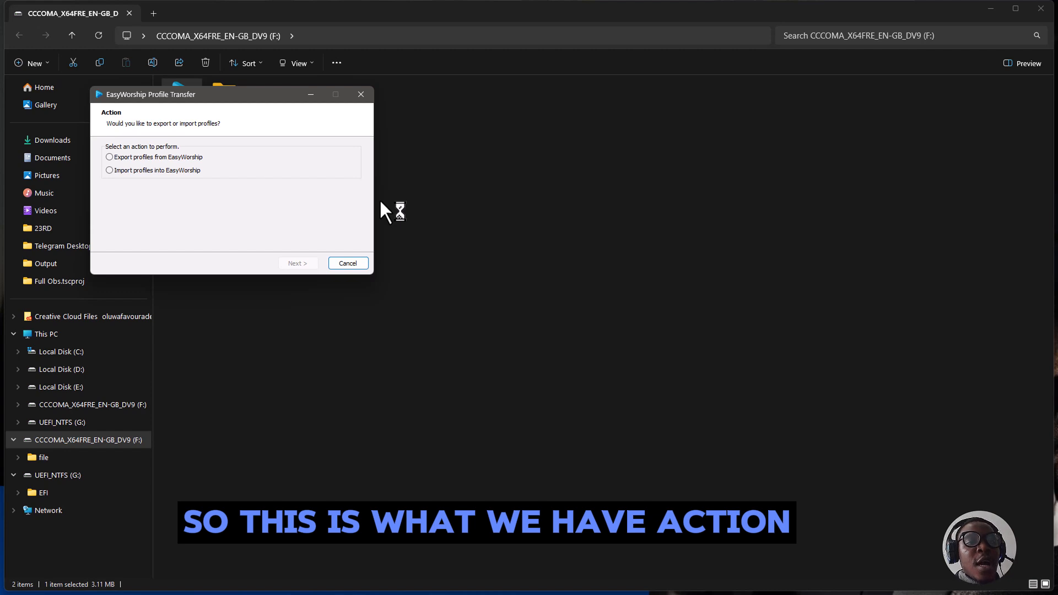
left_click_drag(230, 96, 455, 105)
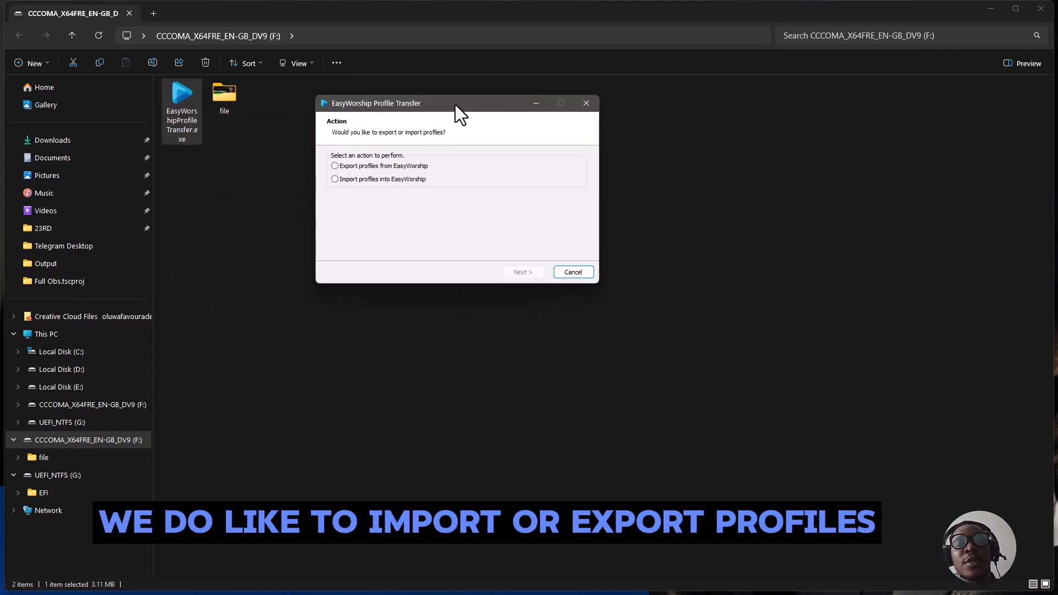
left_click(391, 166)
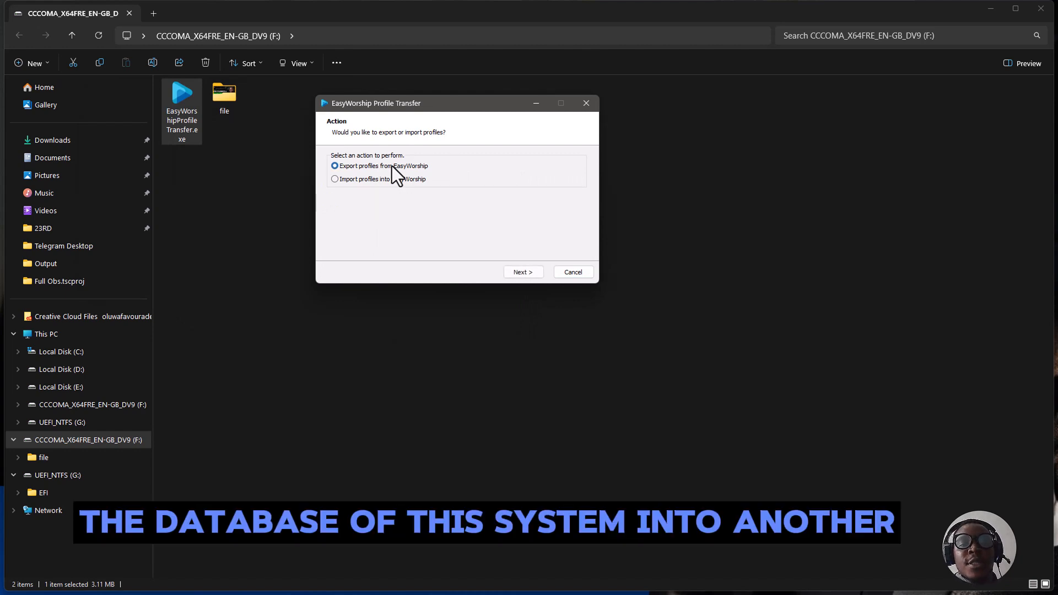
left_click(522, 272)
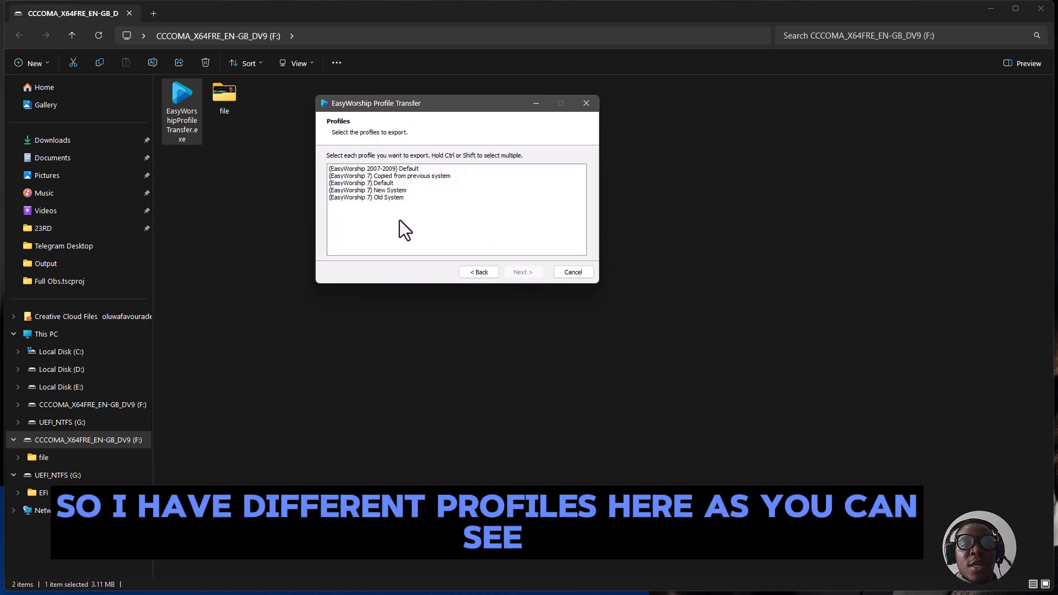
- Look through the EasyWorship 2007-2009 and EasyWorship 7 profiles offered for export
left_click(372, 169)
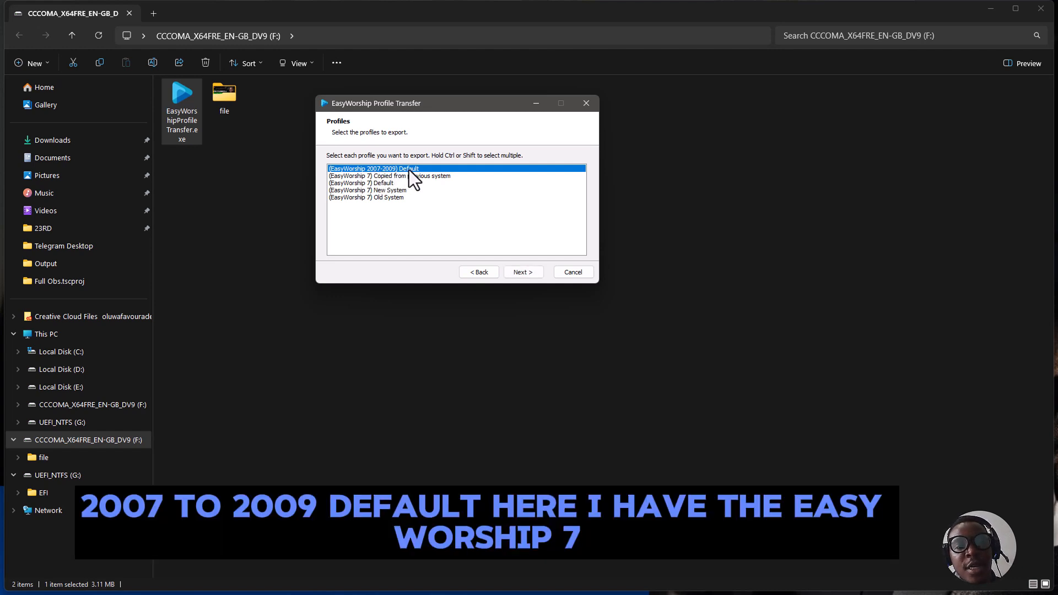
left_click(376, 176)
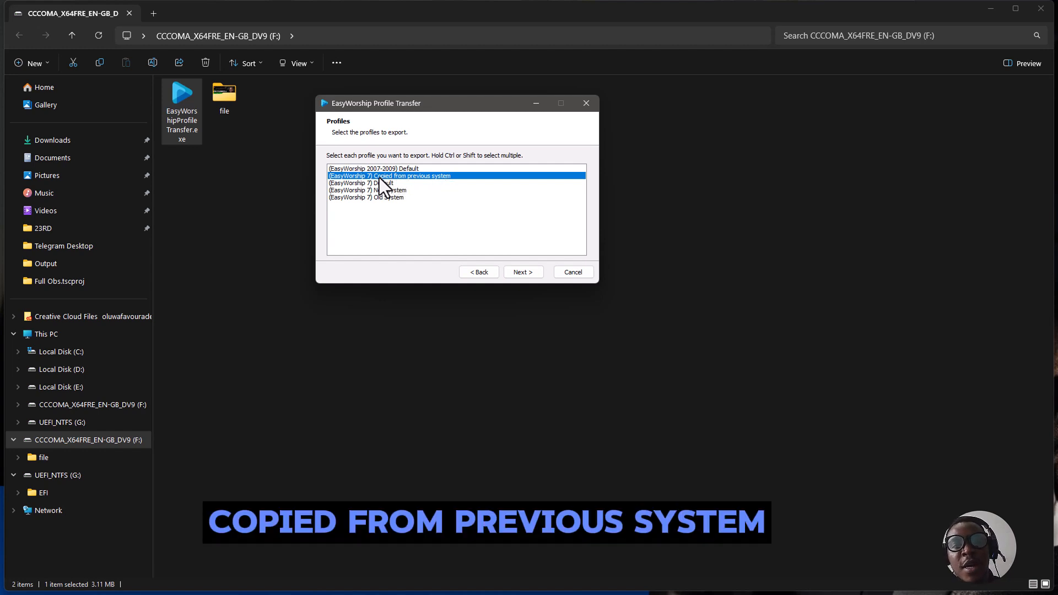
left_click(375, 183)
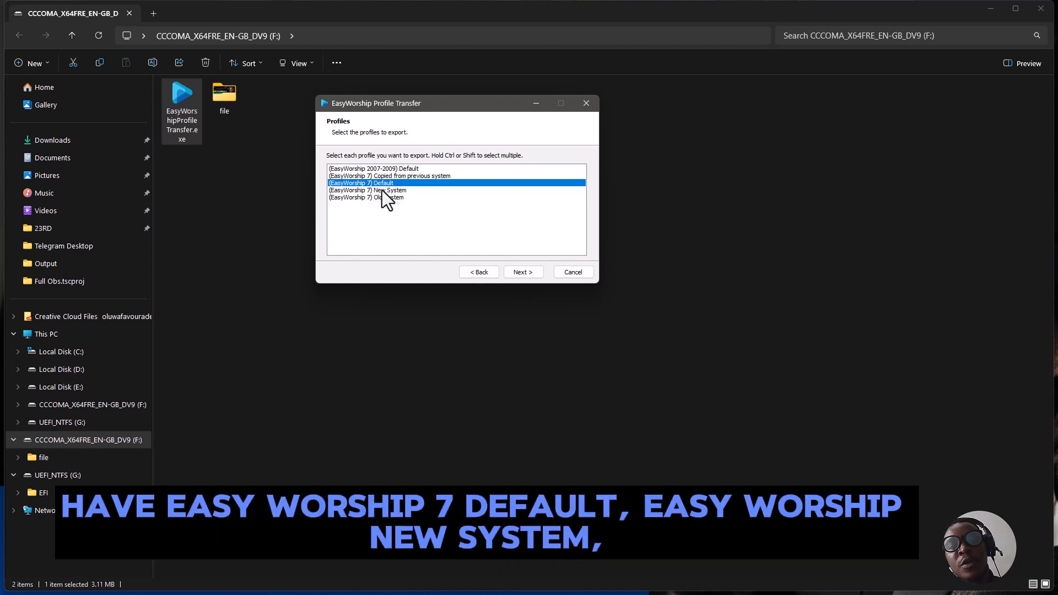
left_click(376, 191)
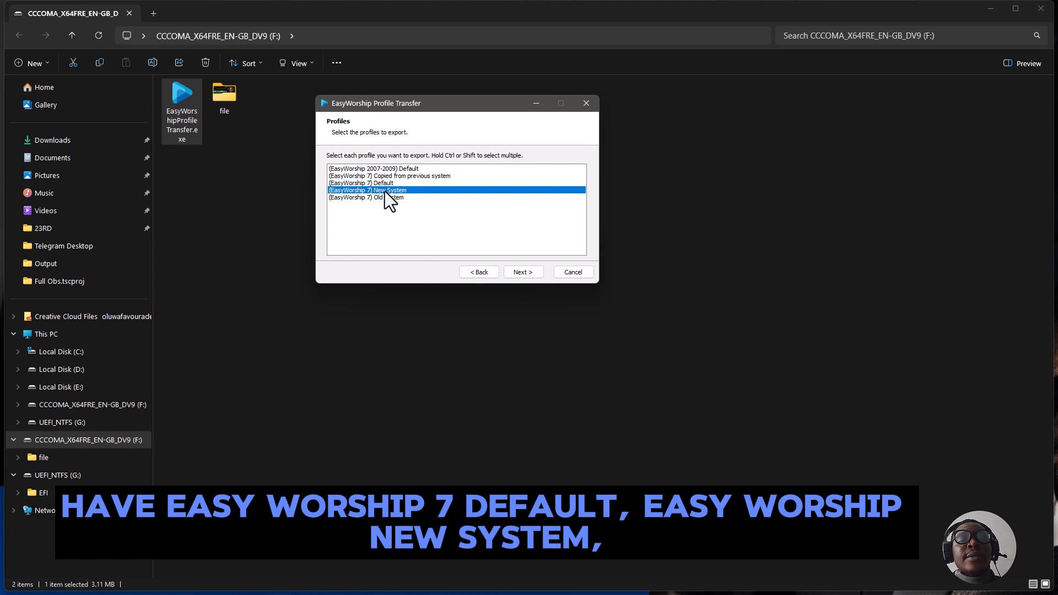
left_click(393, 198)
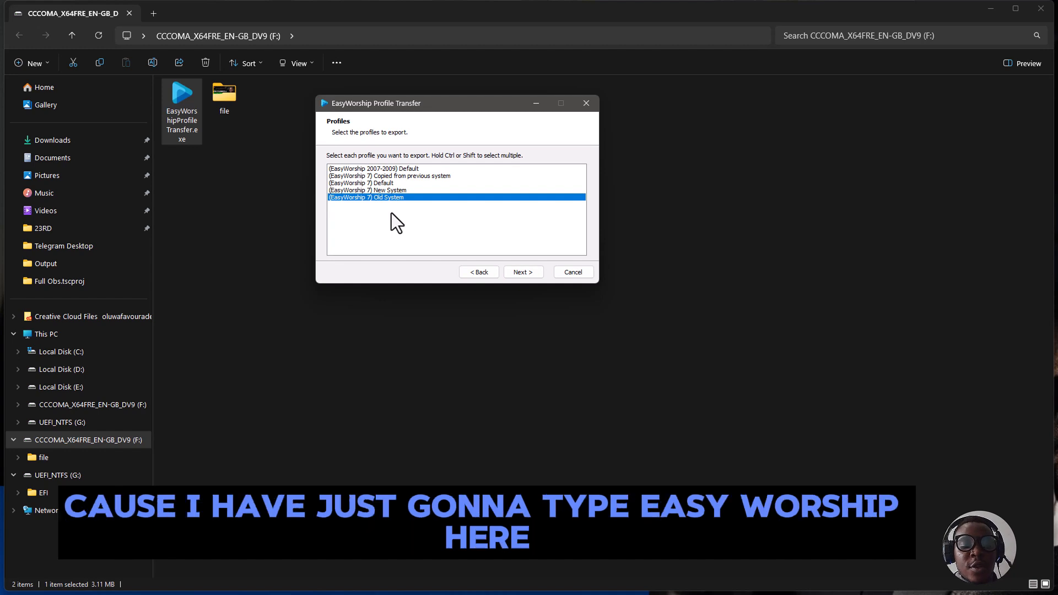
- Search the computer for "easy" to check the installed EasyWorship versions, and return to the profile export wizard
key("super")
type("easy")
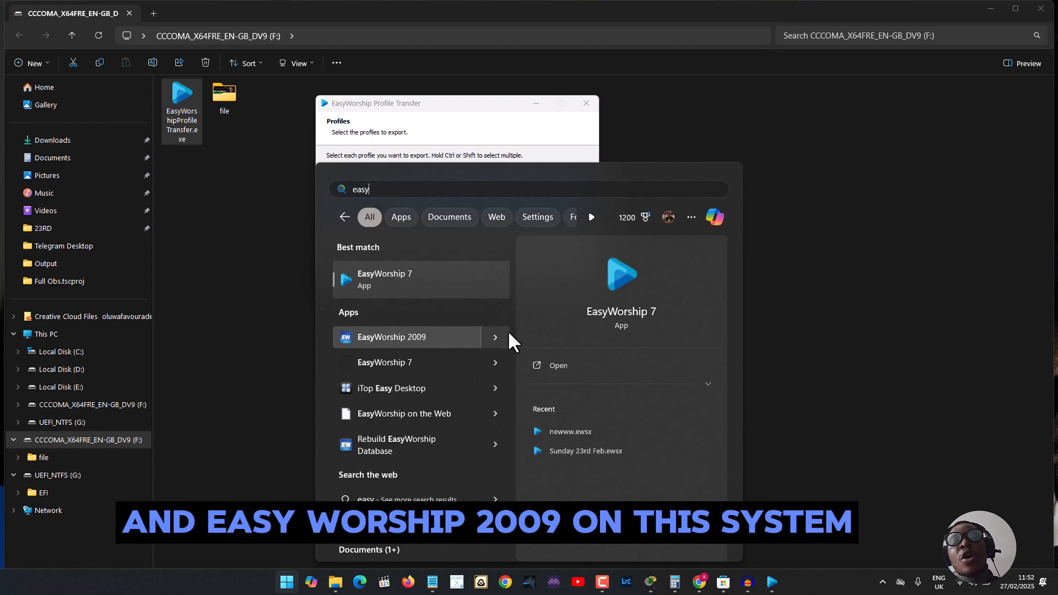
left_click(820, 355)
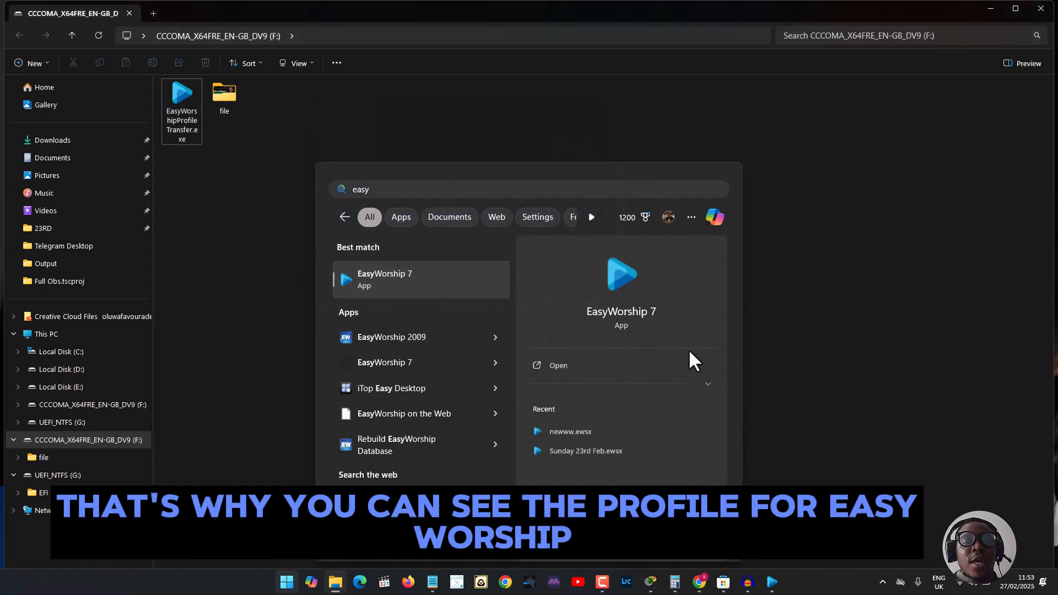
key("alt+Tab")
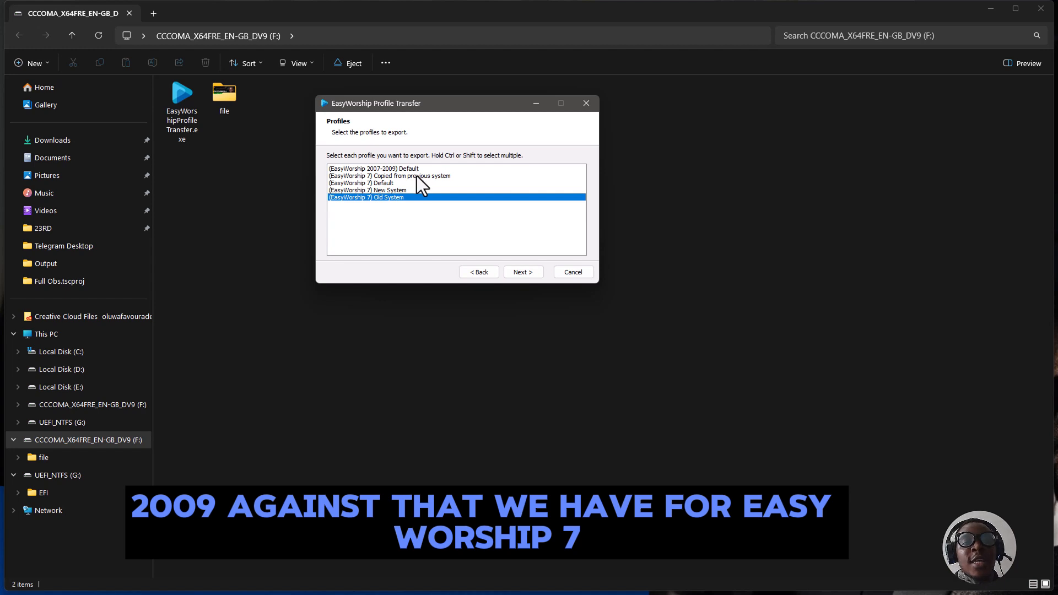
- Export the (EasyWorship 7) Default profile to F:\ with audio, images, videos and schedules included
left_click(418, 176)
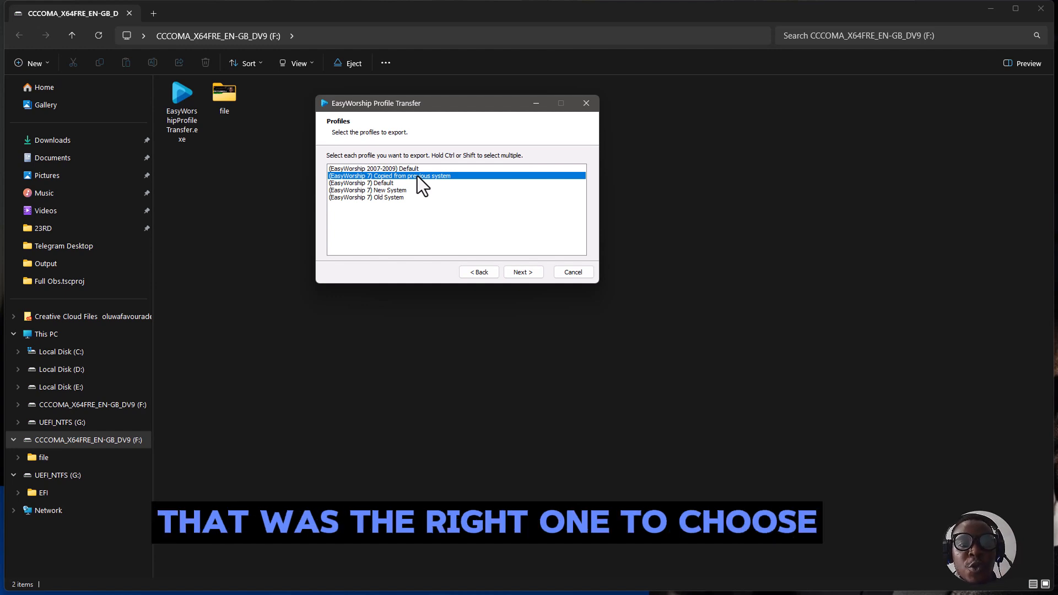
left_click(383, 182)
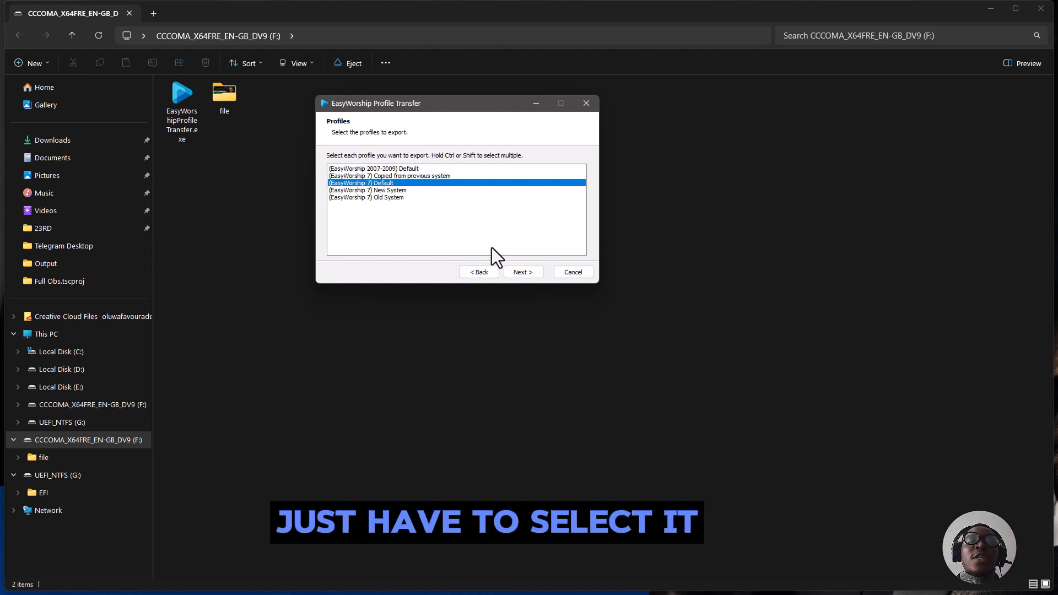
left_click(522, 273)
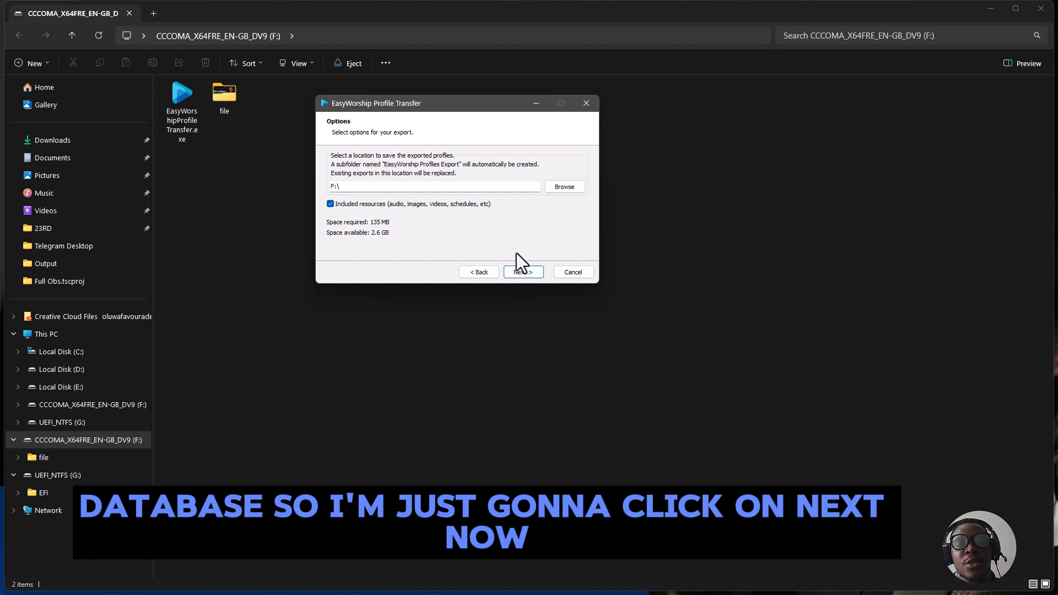
left_click(517, 273)
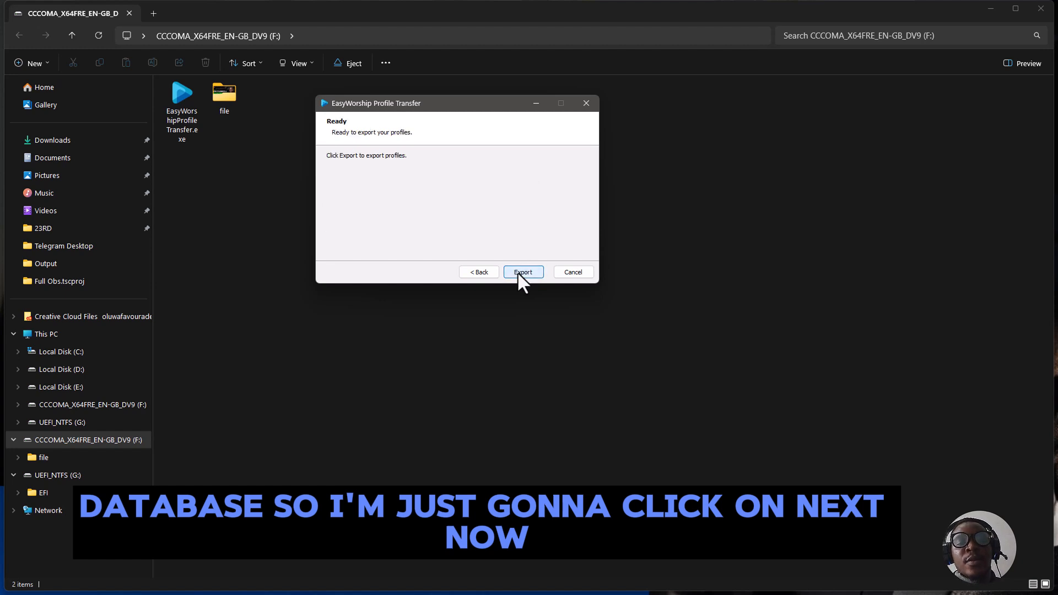
left_click(493, 273)
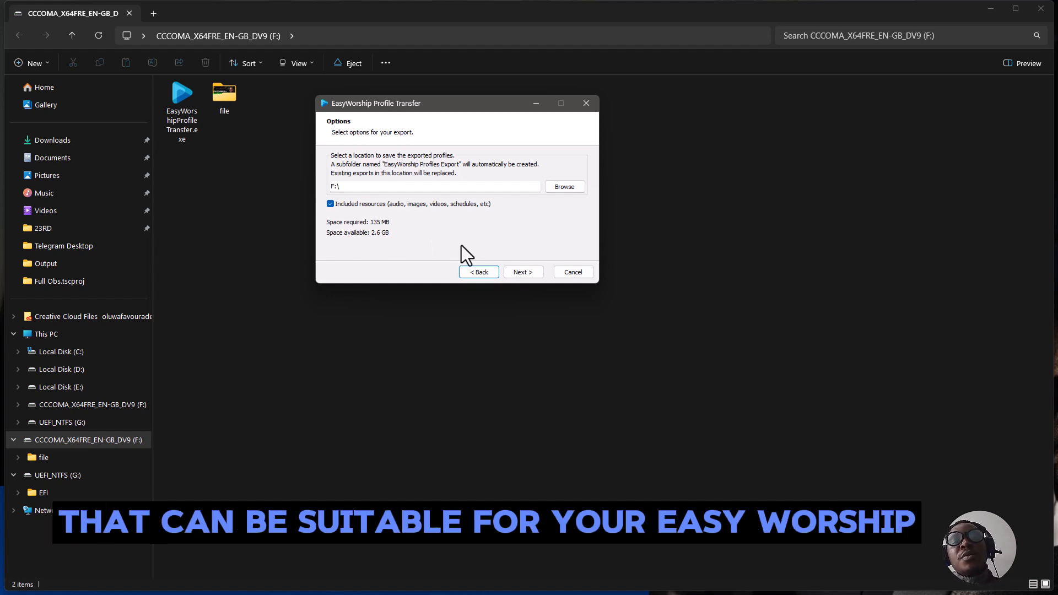
left_click(516, 273)
left_click(520, 272)
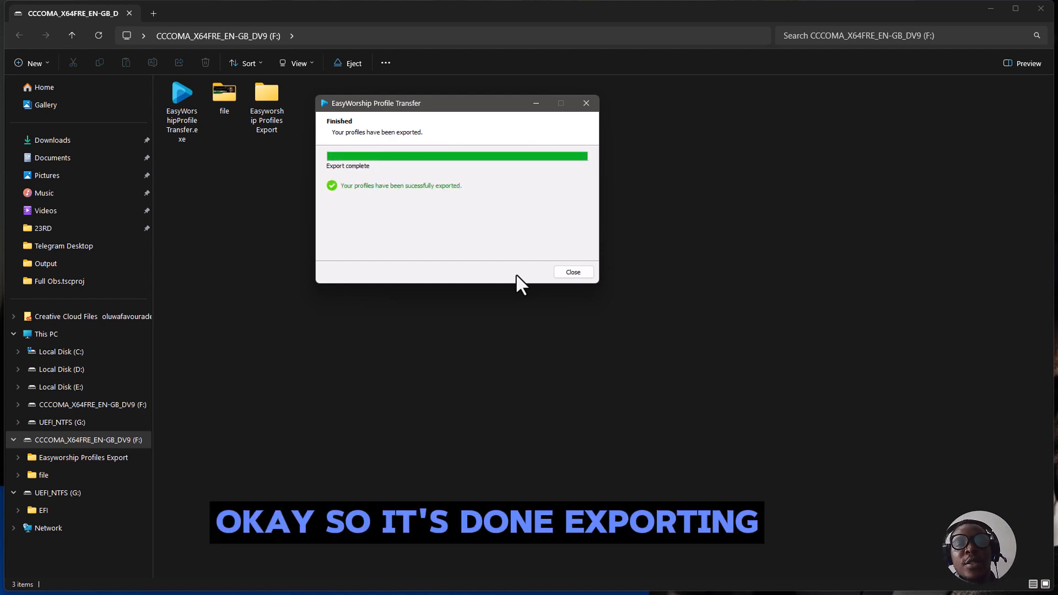
- Close the finished export wizard and the flash drive window, and dismiss the AutoPlay notification for drive G:
left_click(571, 276)
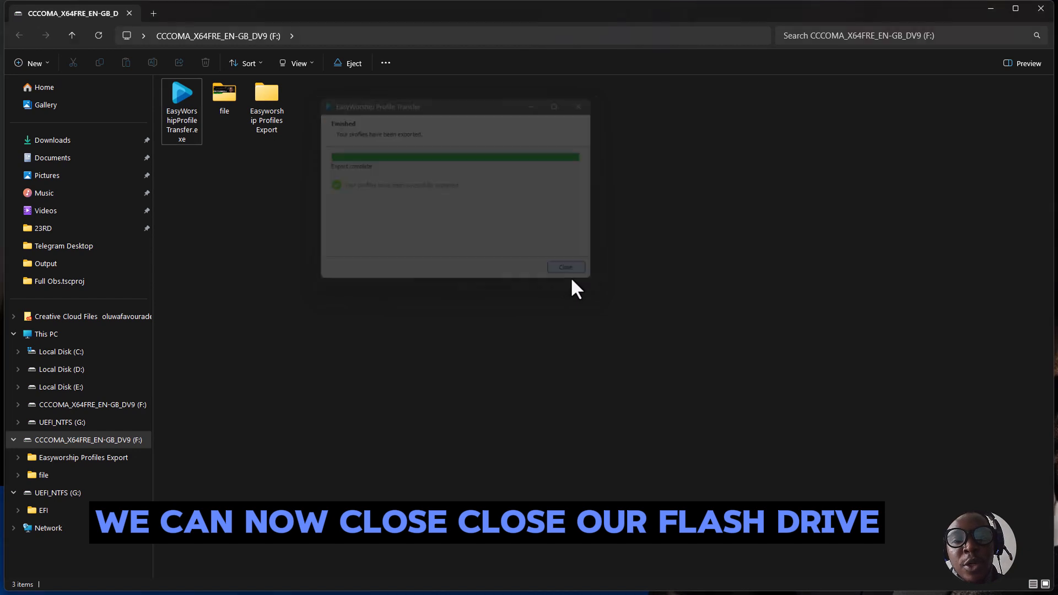
left_click(1036, 8)
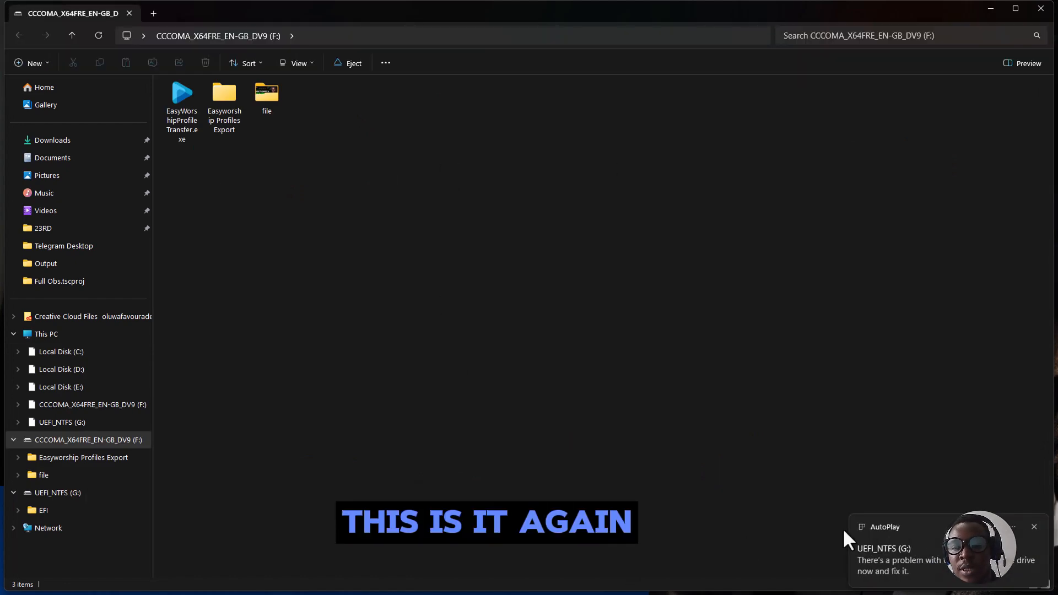
left_click(1034, 526)
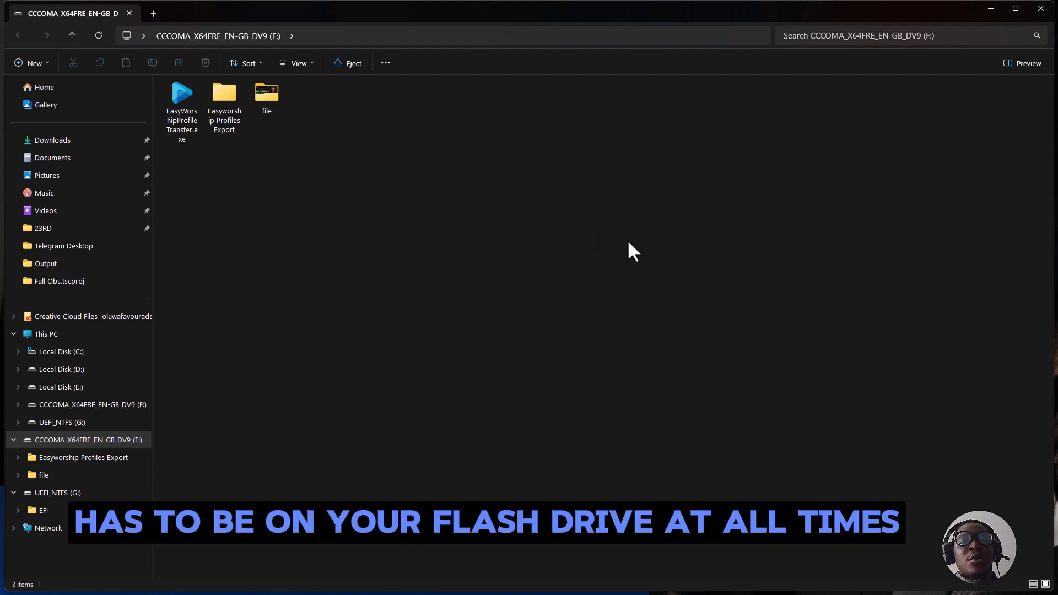
- Run EasyWorshipProfileTransfer.exe again from the flash drive and choose to import profiles into EasyWorship
double_click(190, 124)
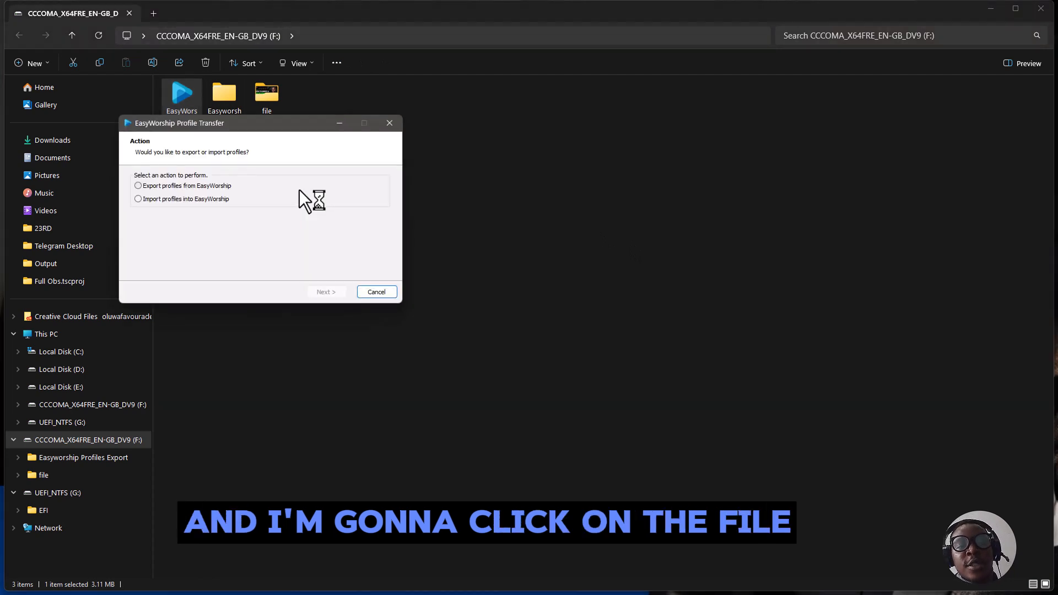
left_click_drag(265, 124, 504, 120)
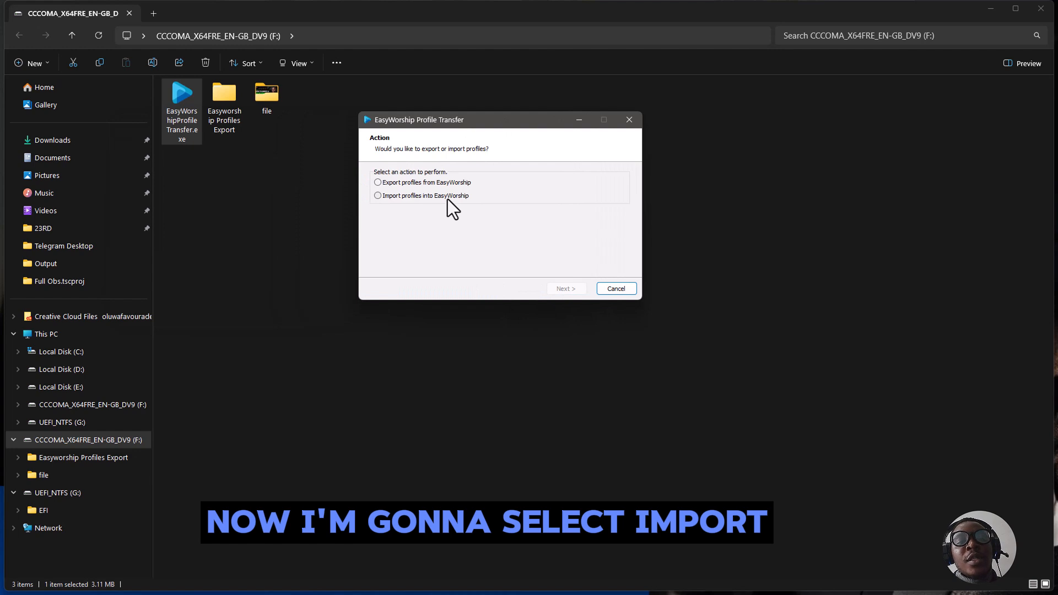
left_click(447, 198)
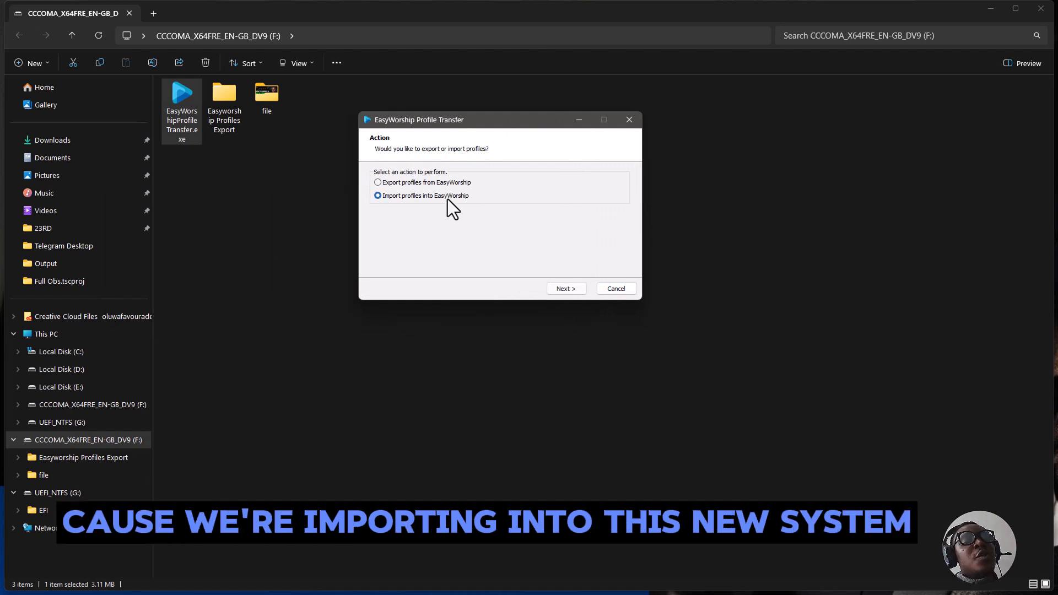
left_click(563, 289)
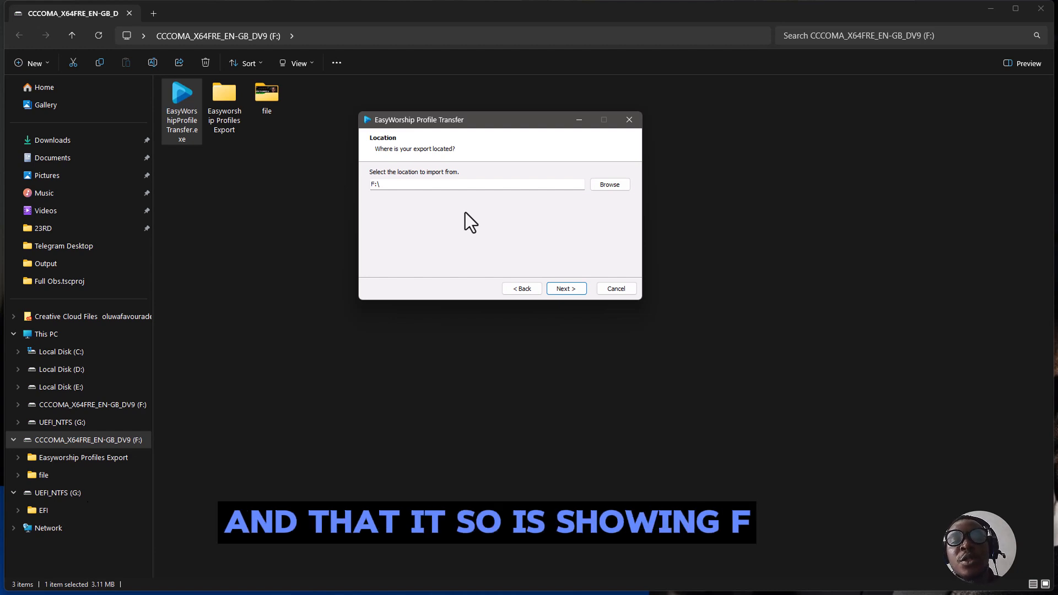
- Set the import location to the Easyworship Profiles Export folder on drive F: and proceed to the profile selection
left_click(609, 186)
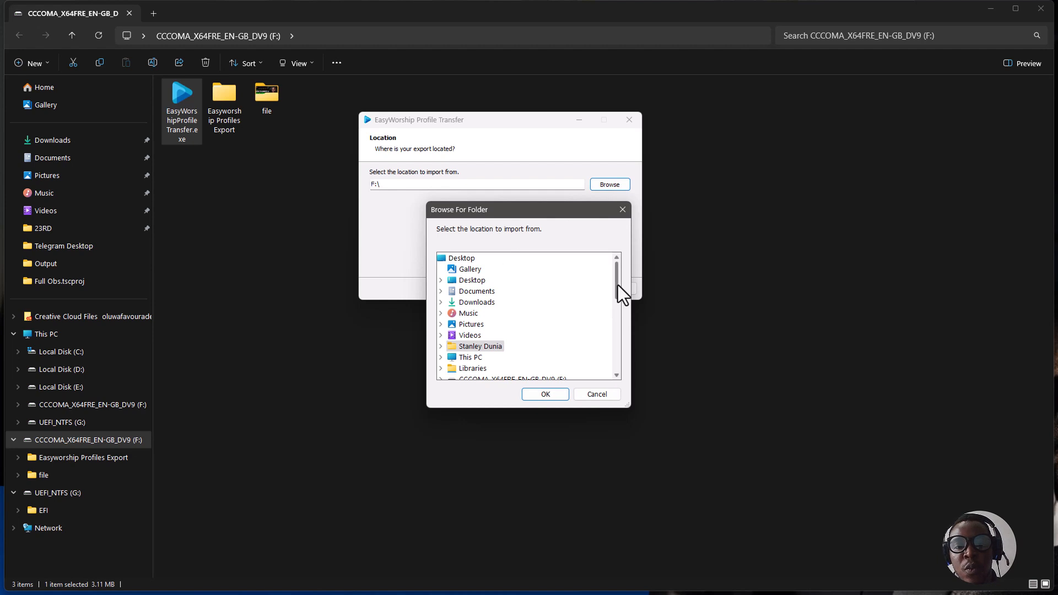
left_click_drag(617, 286, 617, 311)
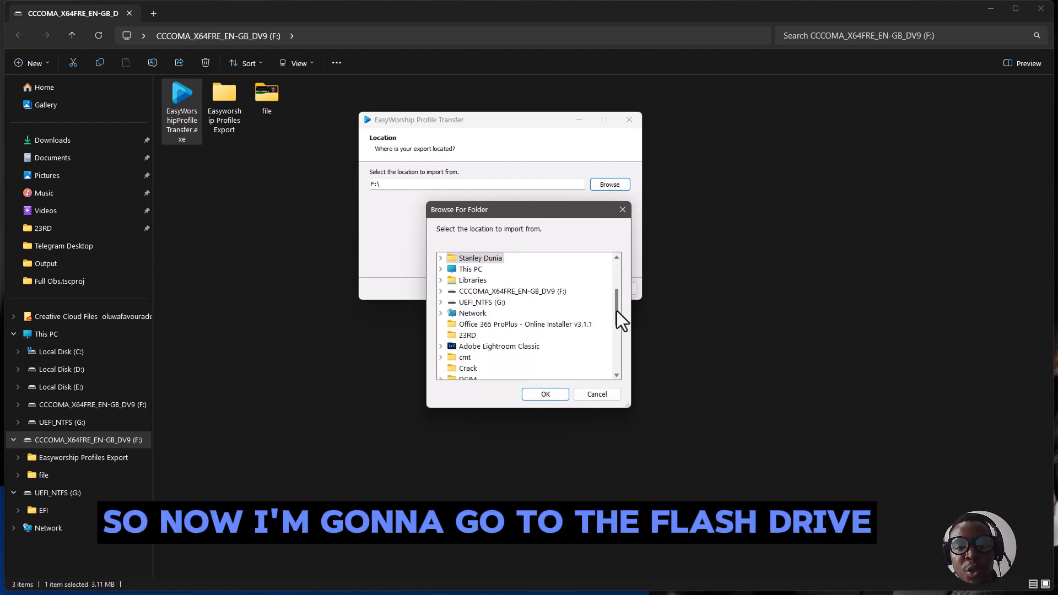
left_click(440, 291)
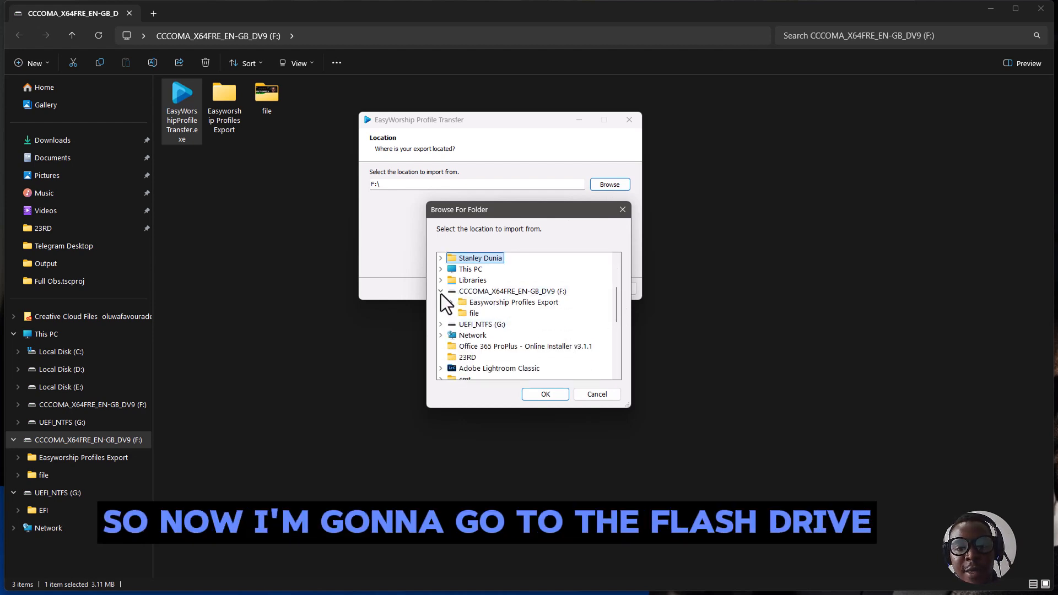
left_click(506, 304)
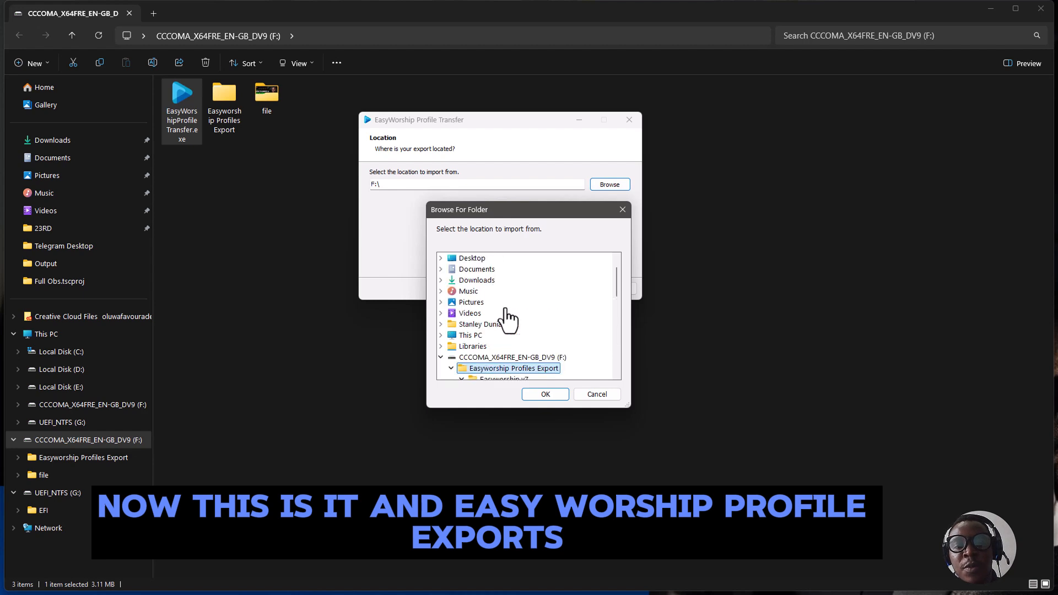
left_click(545, 394)
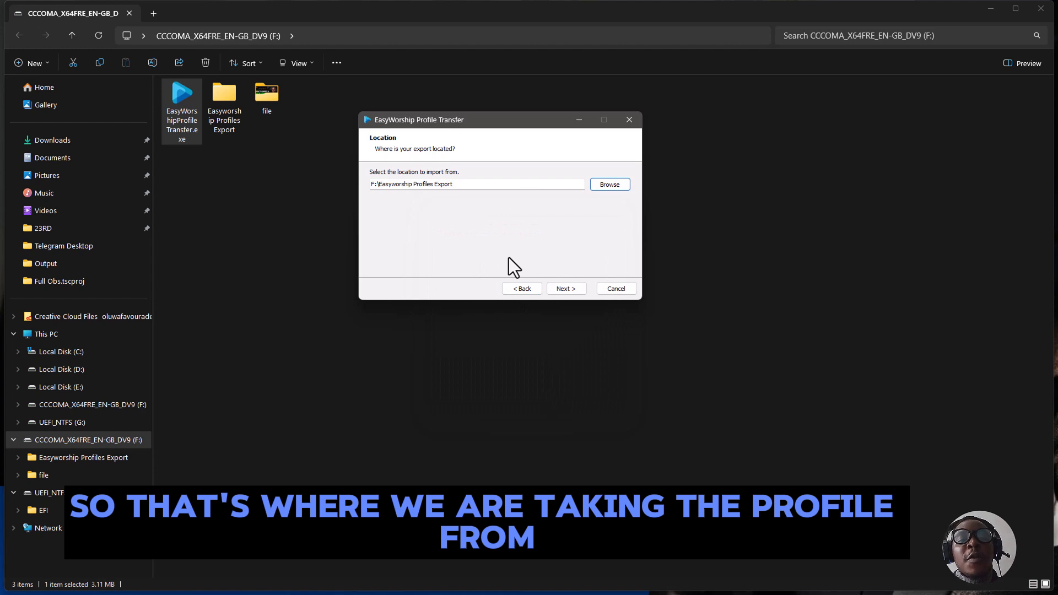
left_click(560, 286)
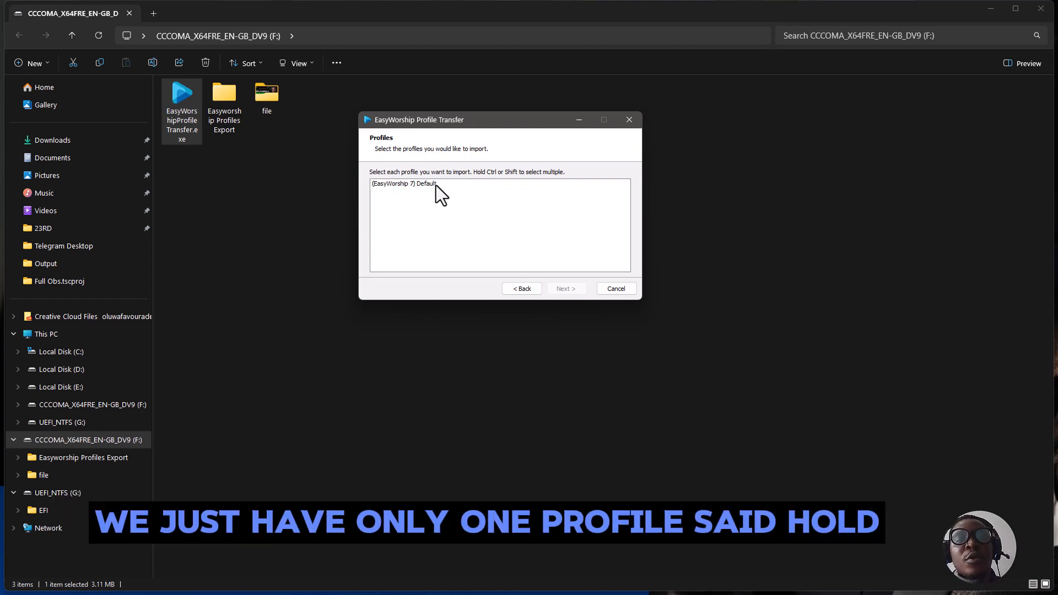
- Select the (EasyWorship 7) Default profile for import, keeping the default save location and included resources
left_click(435, 185)
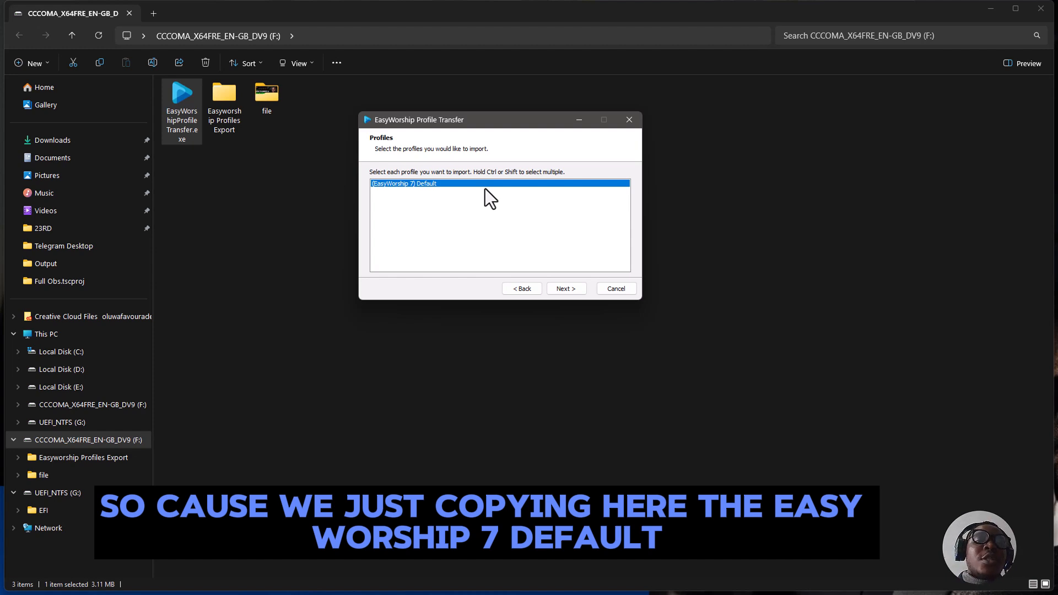
left_click(566, 288)
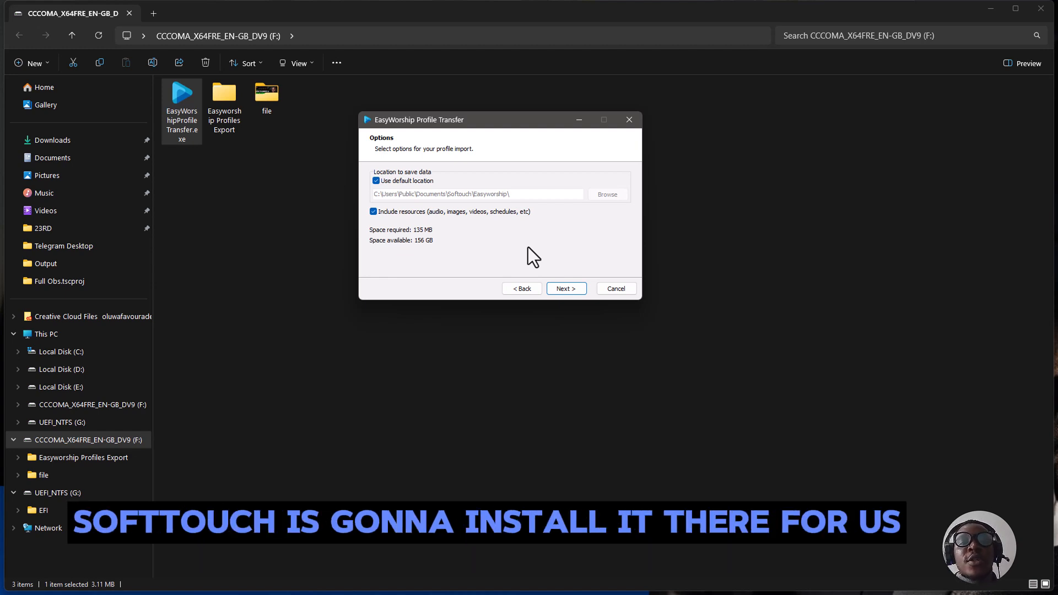
left_click(561, 288)
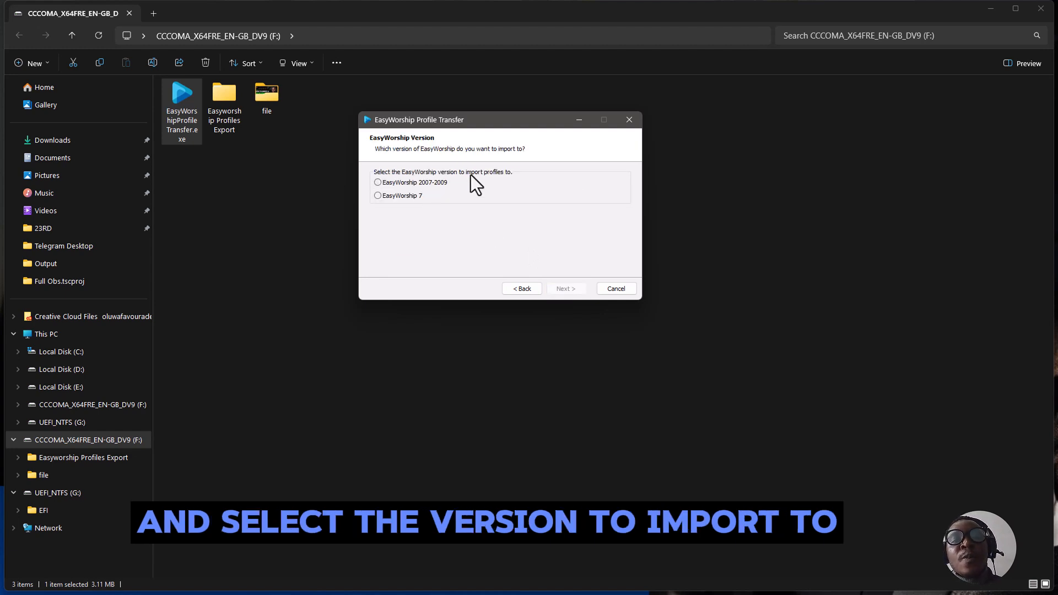
- Import the profile into EasyWorship 7, and close the finished transfer wizard and the flash drive window
left_click(434, 185)
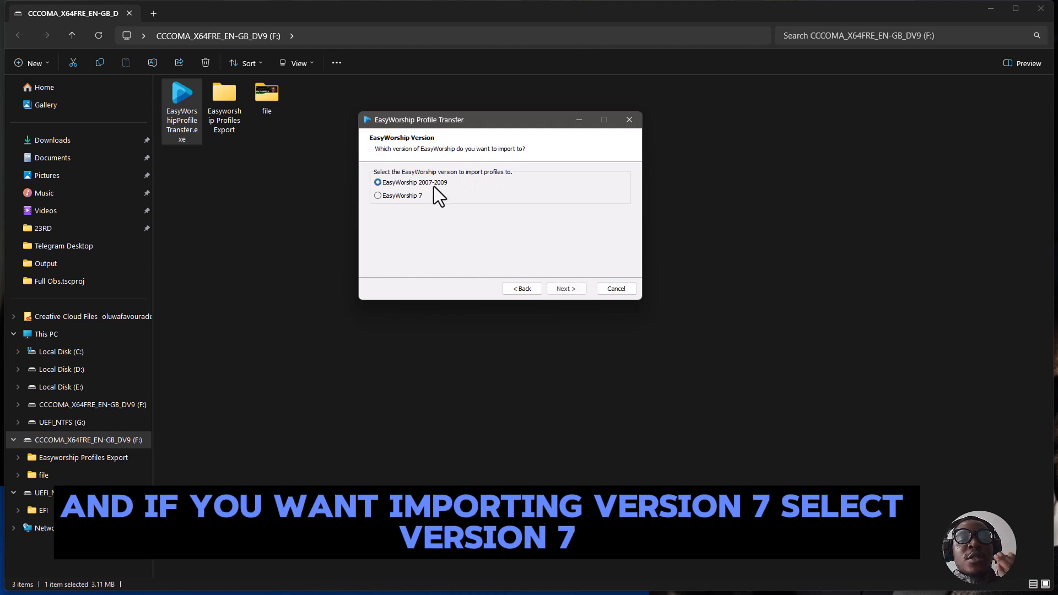
left_click(401, 198)
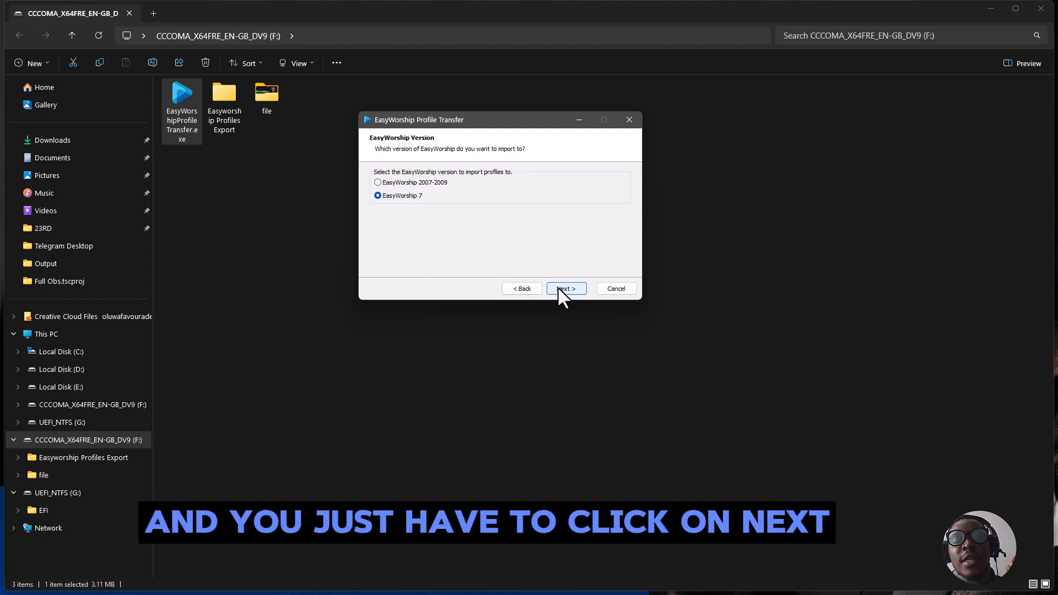
left_click(574, 288)
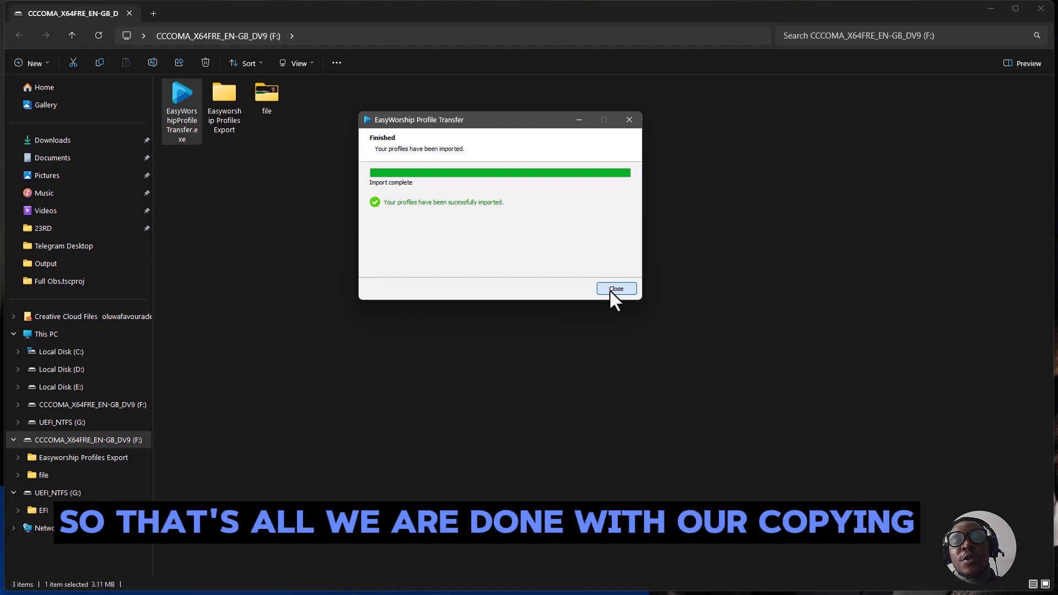
left_click(615, 289)
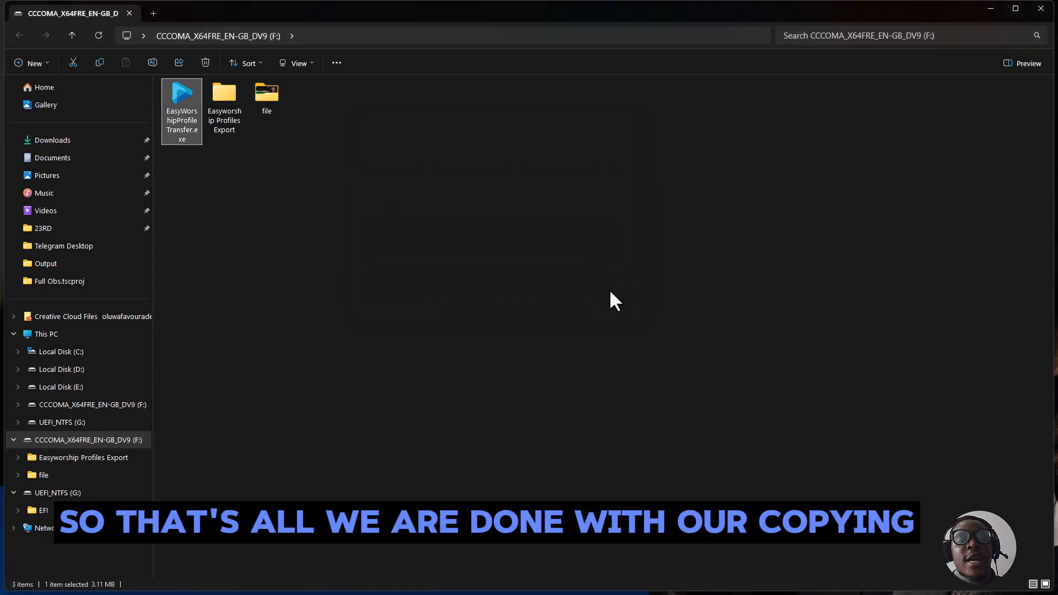
left_click(1043, 17)
- Launch EasyWorship 7 and dismiss the Getting Started with EasyWorship window
key("super")
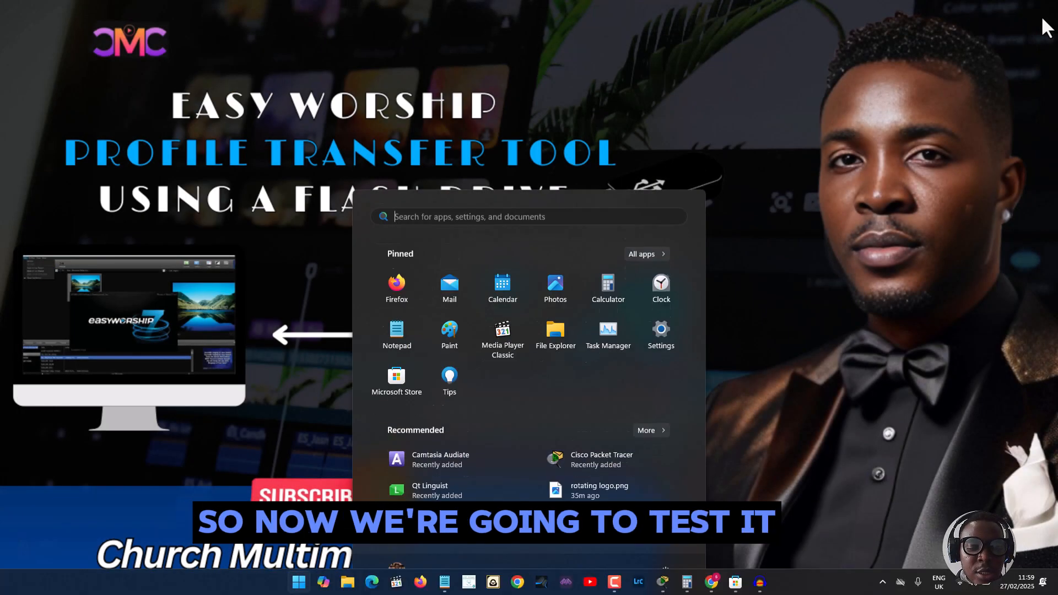
type("easy")
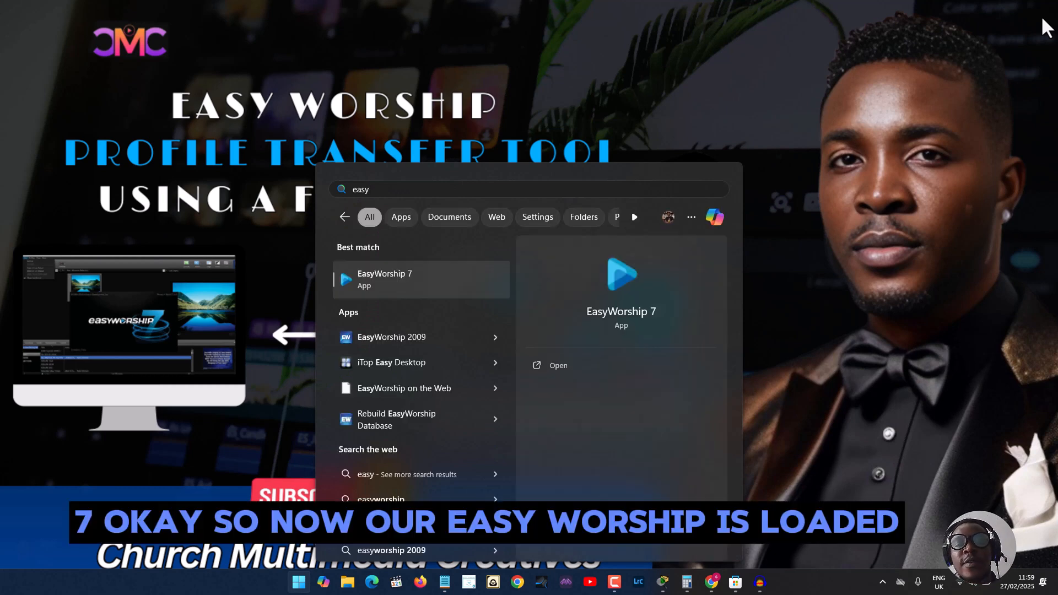
key("Return")
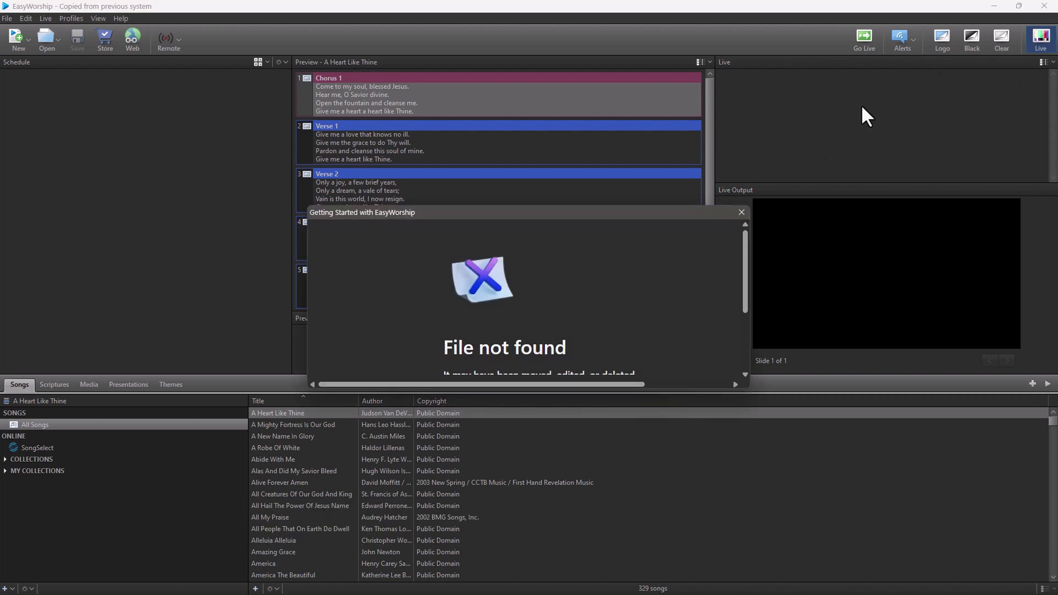
left_click(741, 212)
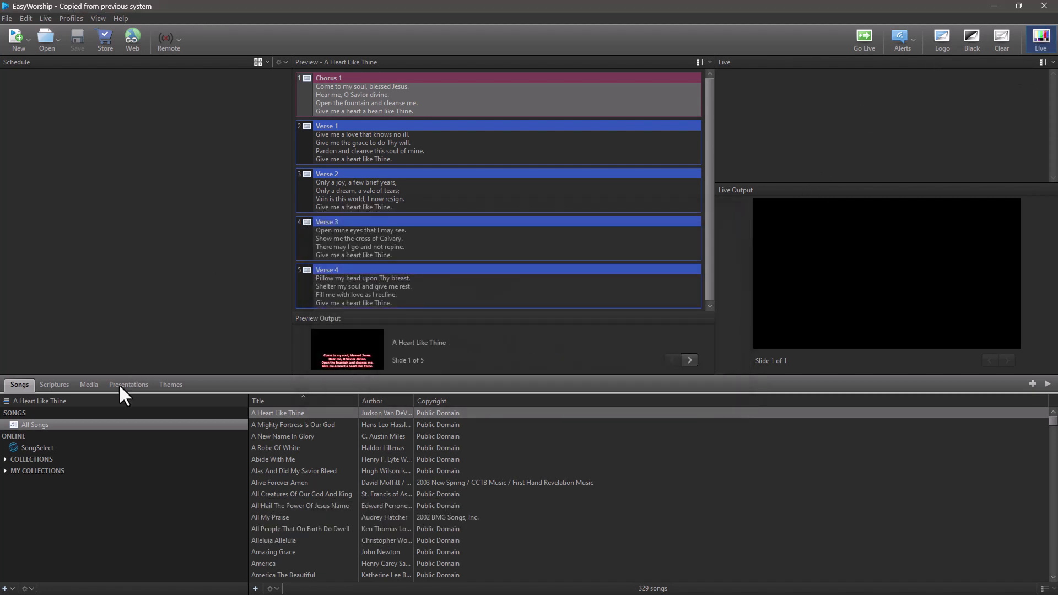
- Look up the song Tell It To Jesus in the Songs library
left_click(109, 402)
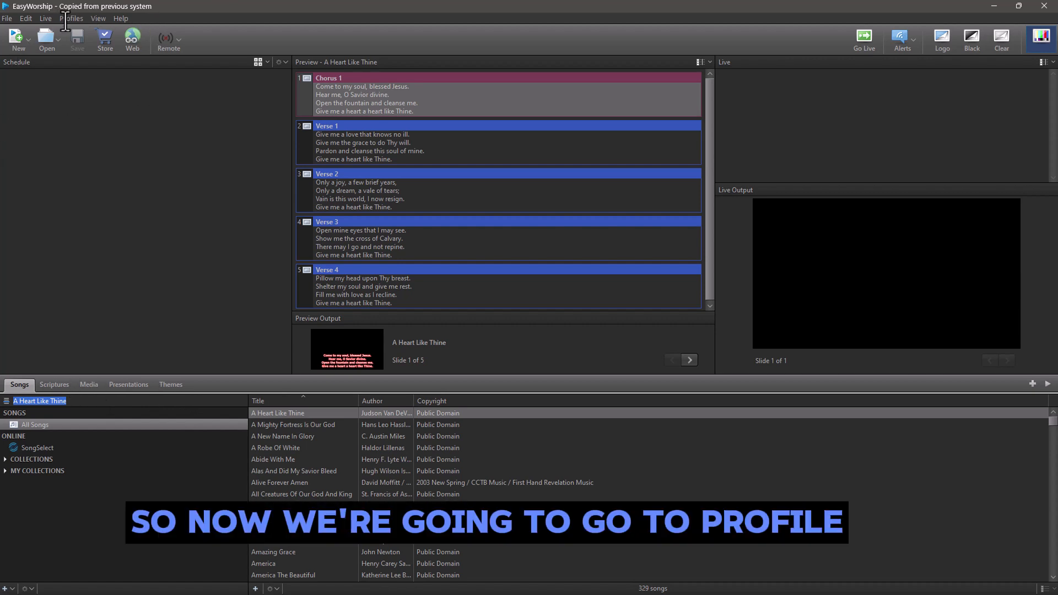
type("T")
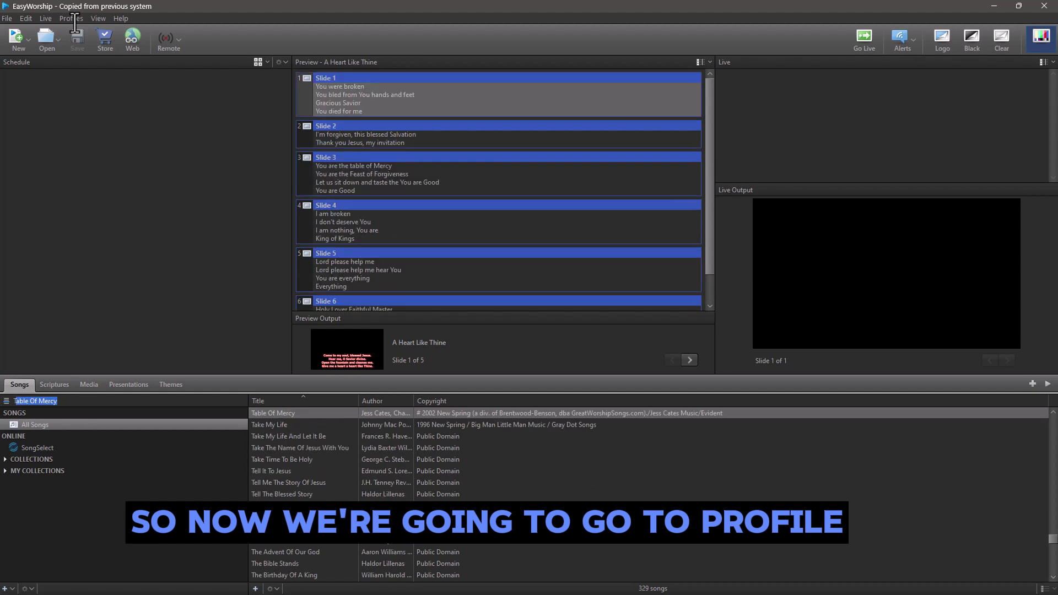
type("ell It To Jesus")
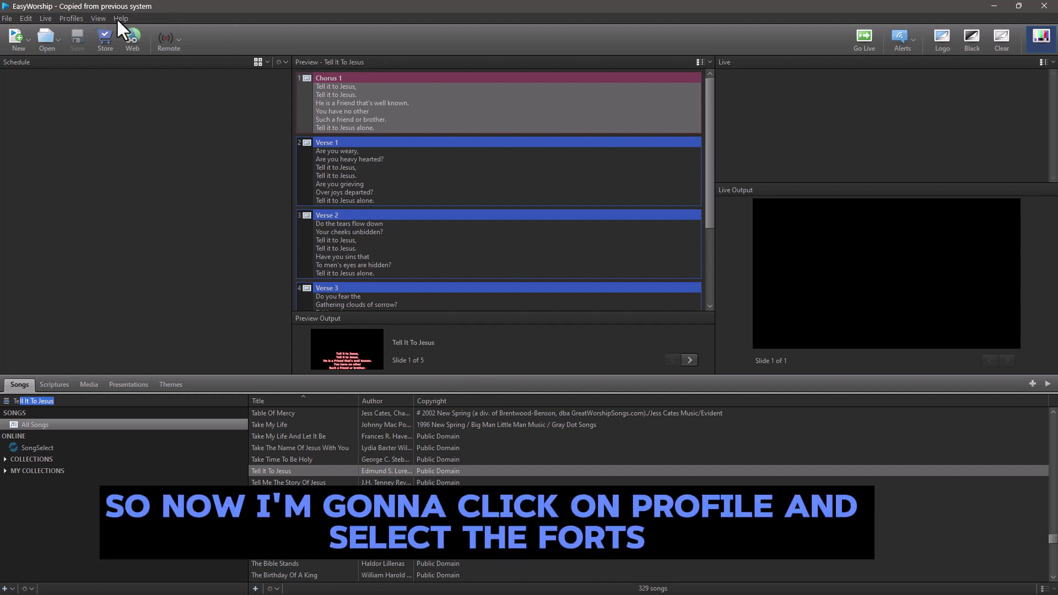
- Switch EasyWorship from the Copied from previous system profile to the Default profile
left_click(67, 18)
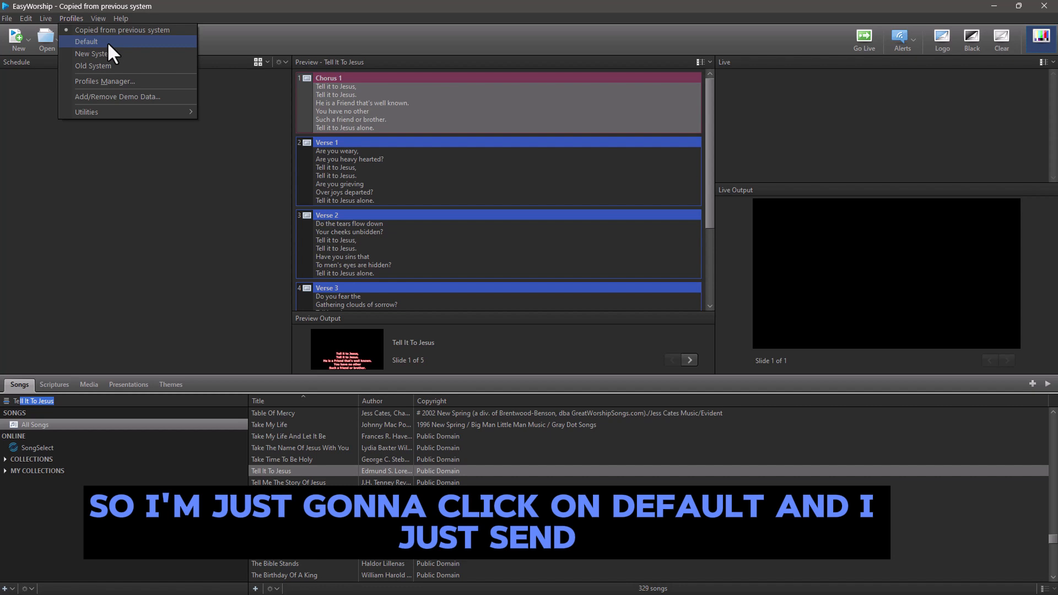
left_click(107, 42)
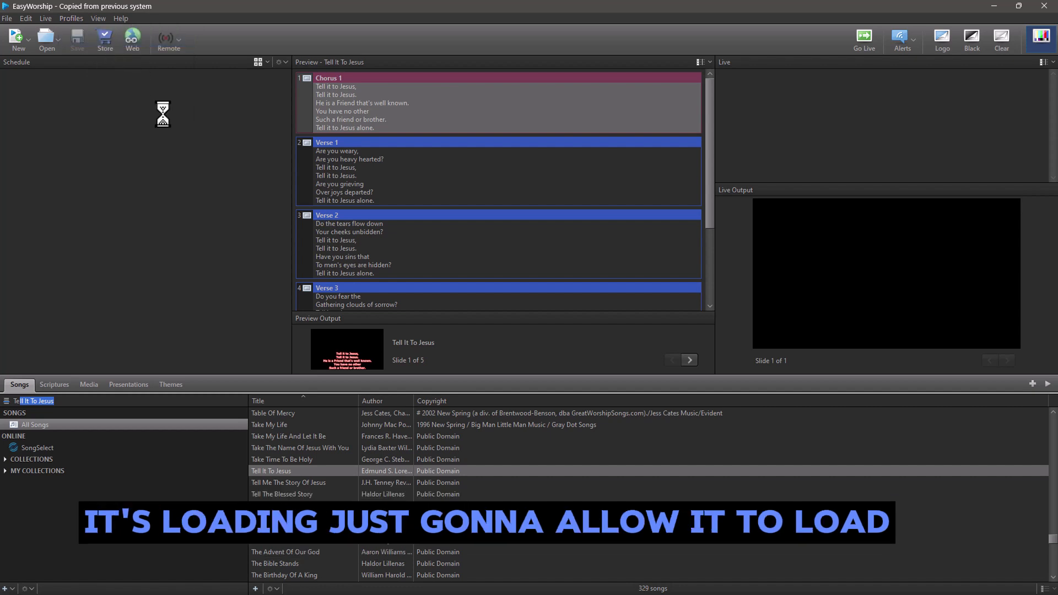